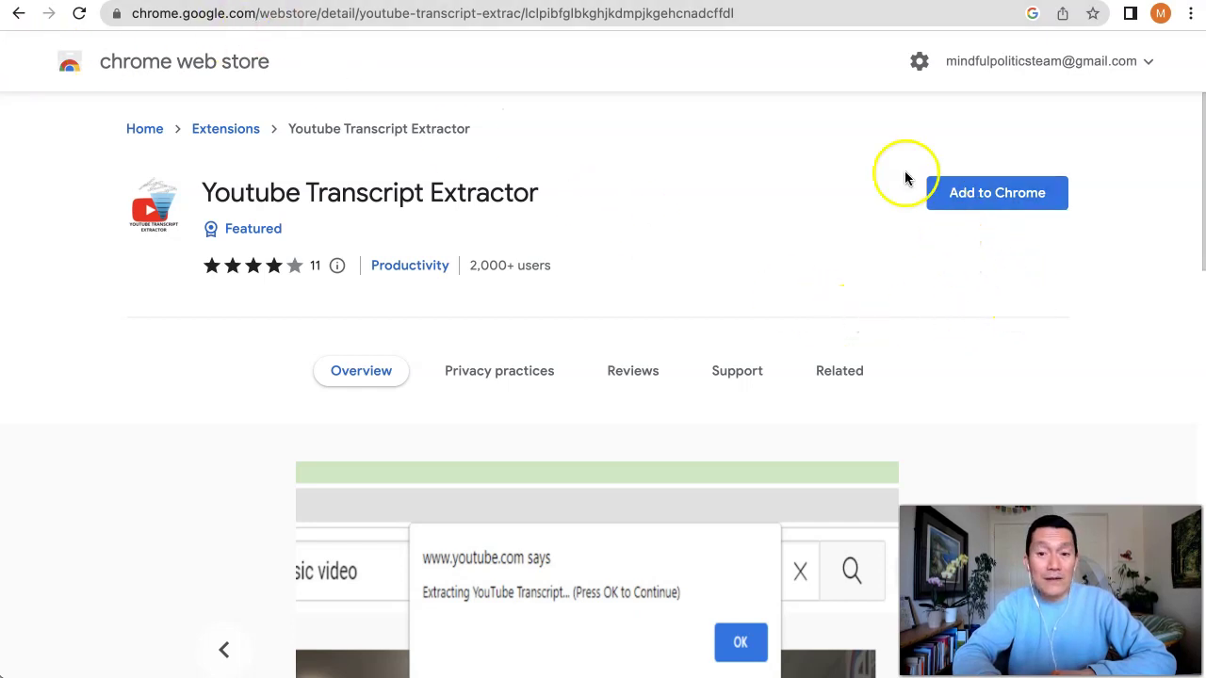
Add the Youtube Transcript Extractor extension to Chrome and dismiss the installation notice
{"action": "left_click", "coordinate": [989, 203]}
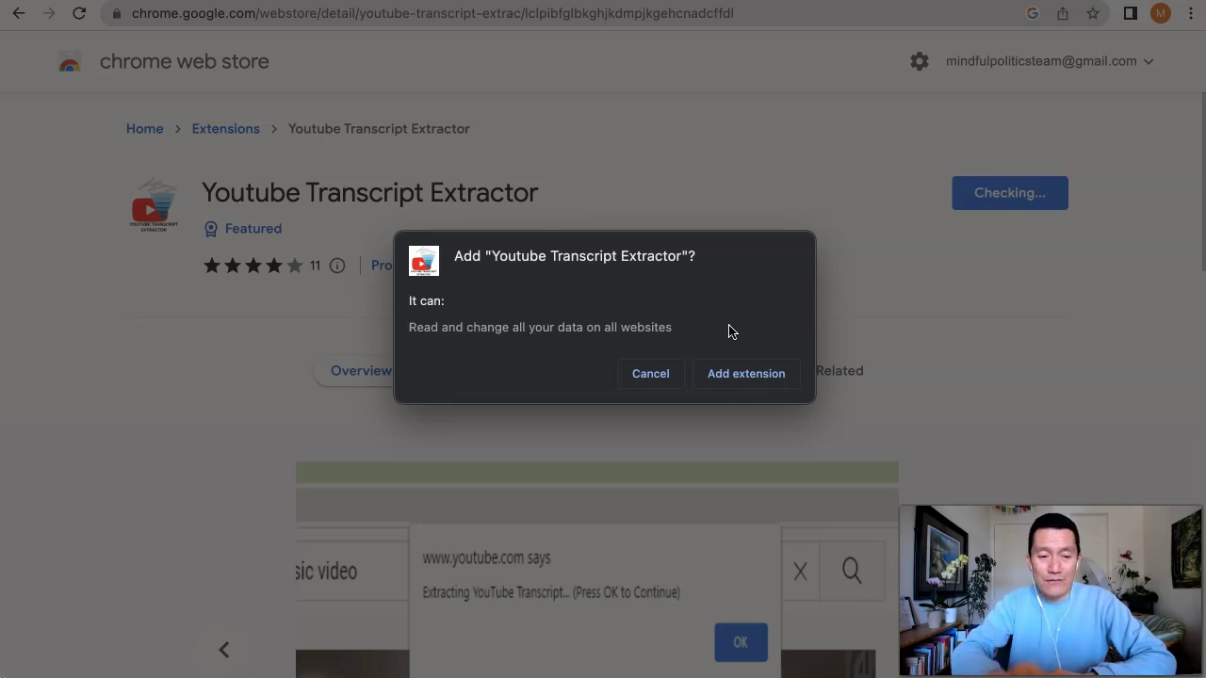
{"action": "left_click", "coordinate": [746, 375]}
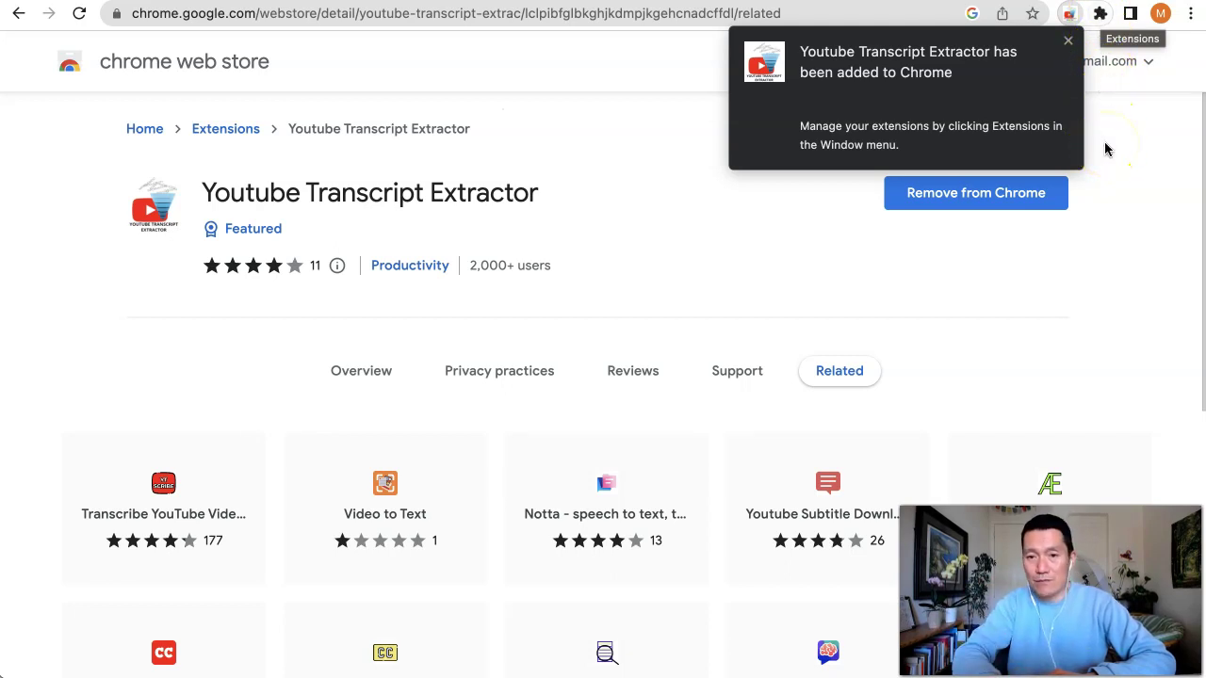
{"action": "left_click", "coordinate": [1069, 43]}
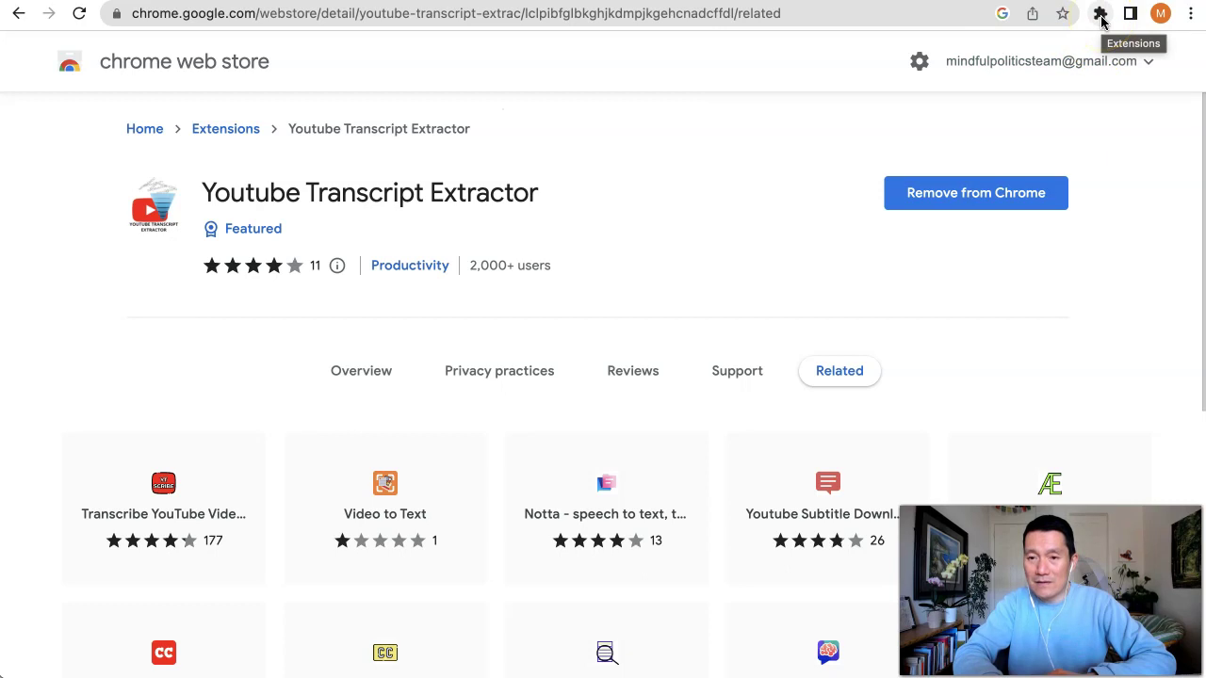
Examine the installed extensions and the options offered for Youtube Transcript Extractor on the web store page
{"action": "left_click", "coordinate": [1101, 15]}
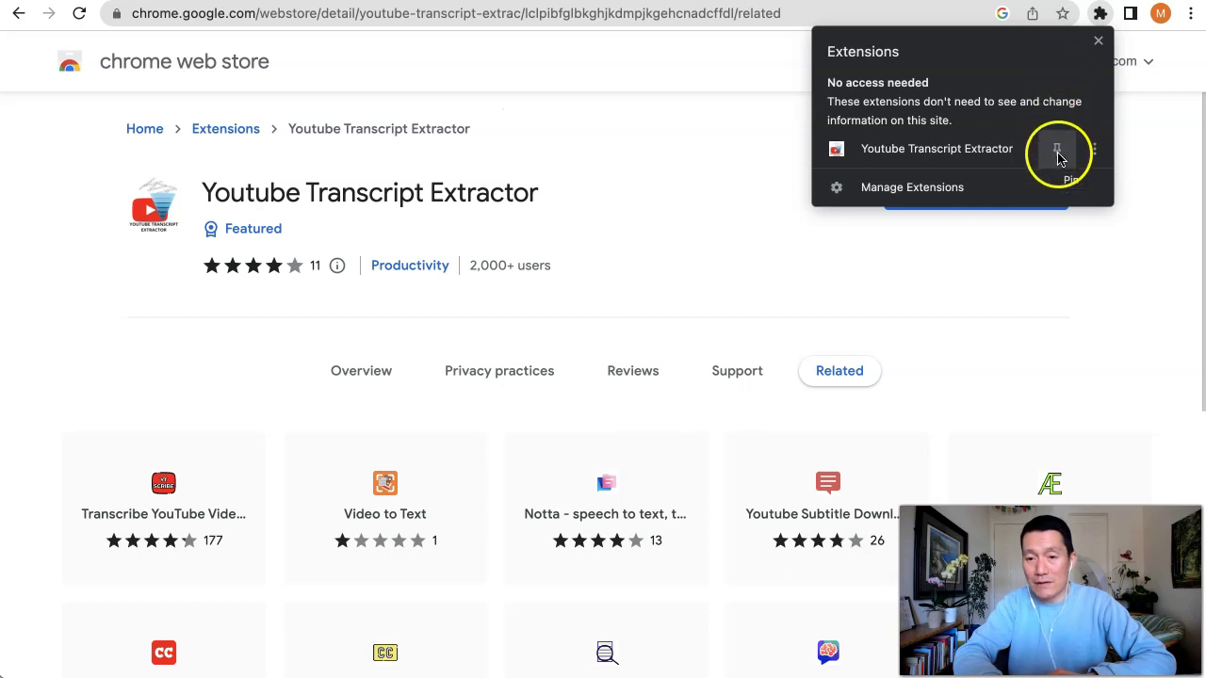
{"action": "left_click", "coordinate": [1143, 135]}
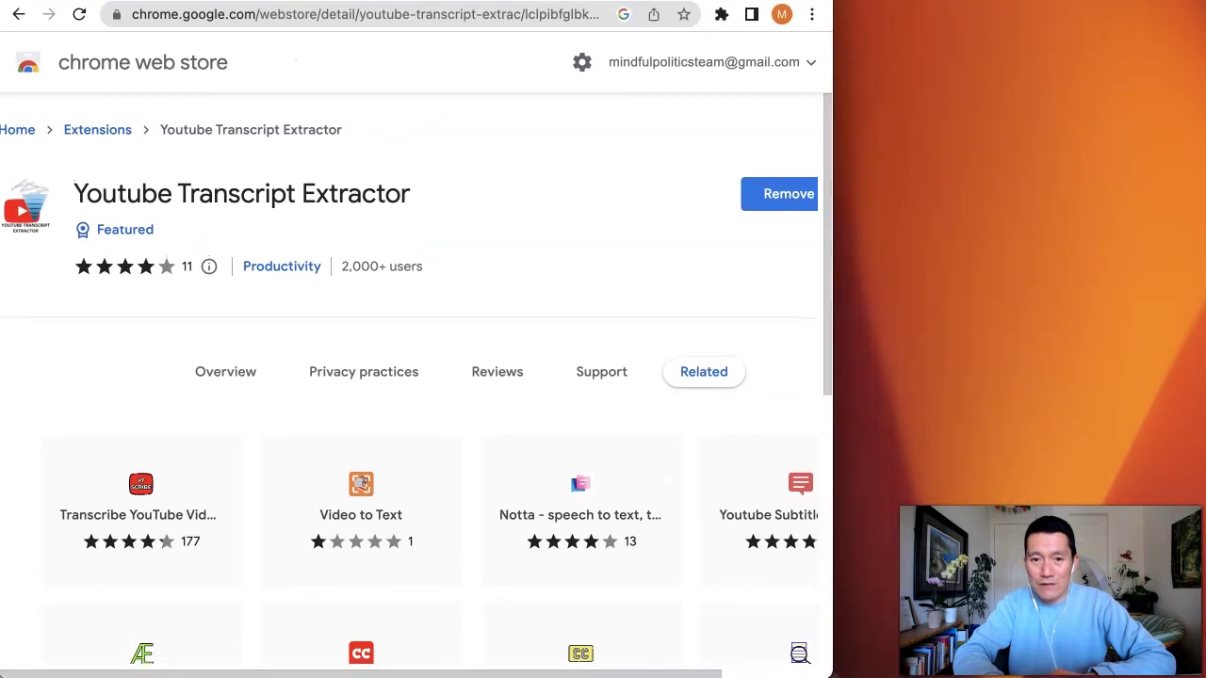
{"action": "left_click", "coordinate": [719, 16]}
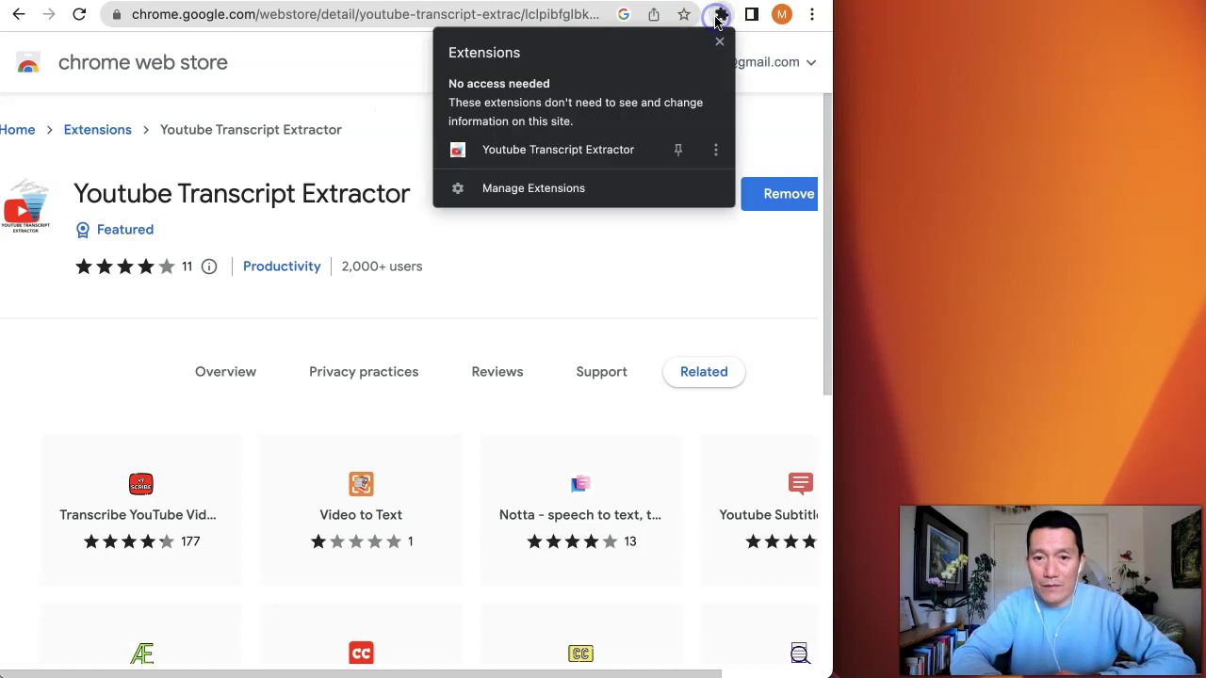
{"action": "left_click", "coordinate": [717, 153]}
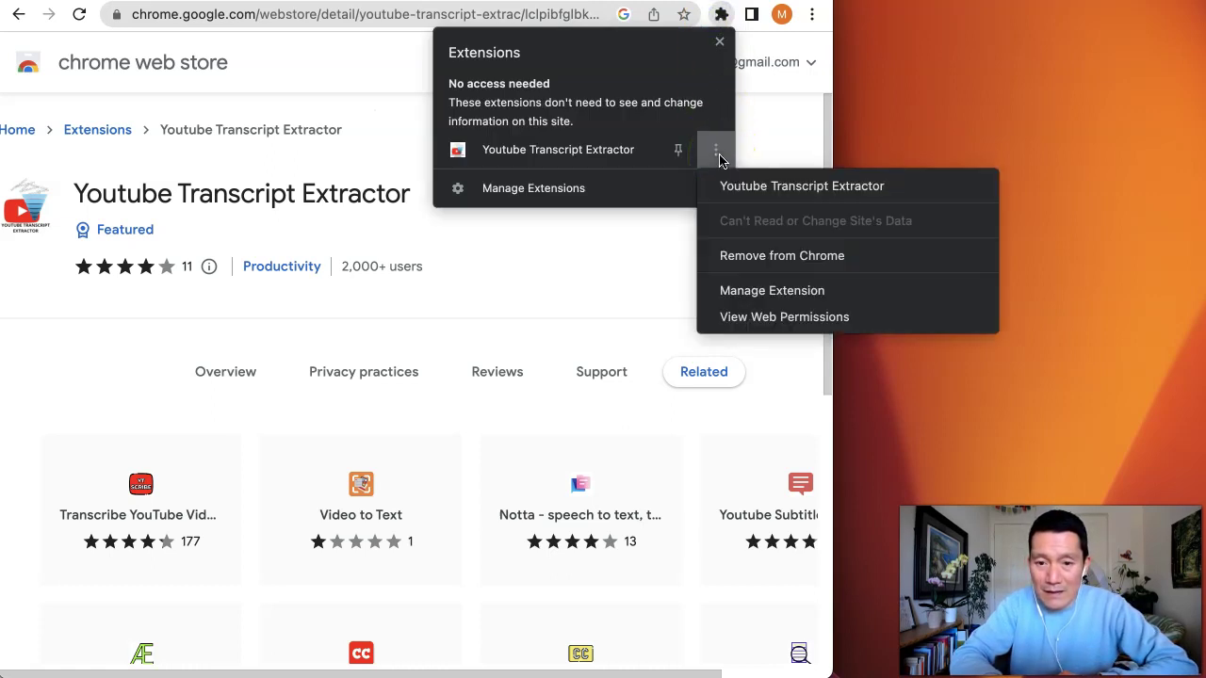
{"action": "left_click", "coordinate": [717, 154]}
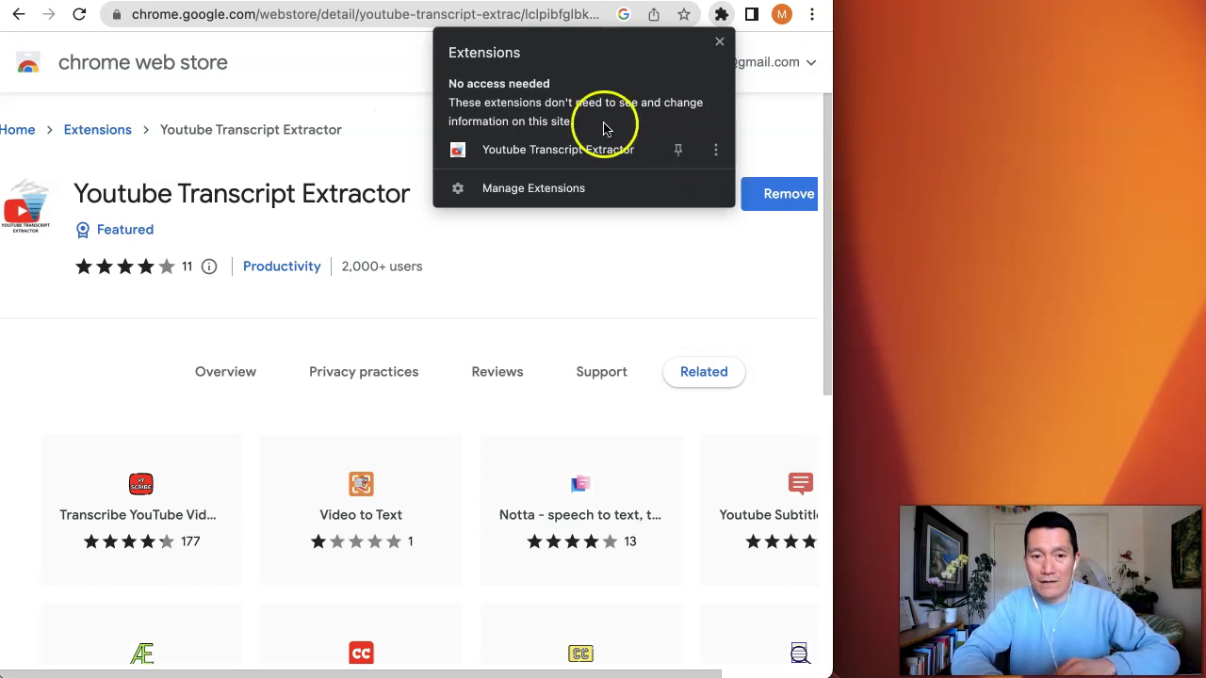
{"action": "left_click", "coordinate": [381, 85]}
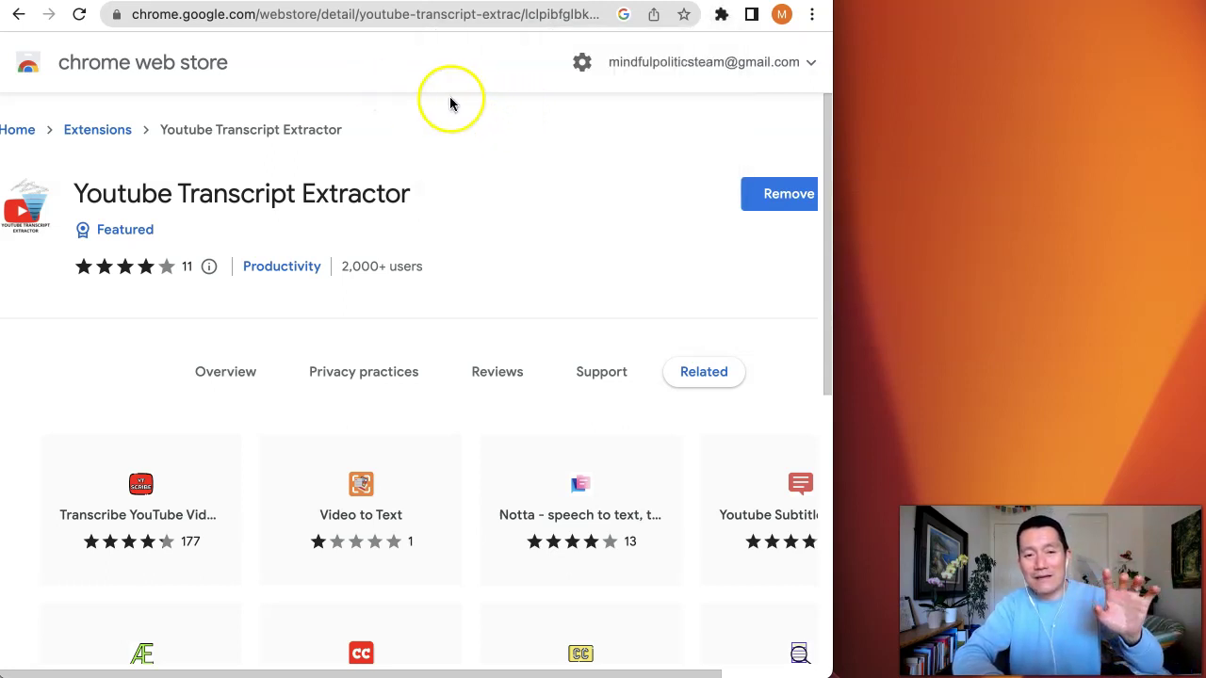
{"action": "left_click", "coordinate": [356, 79]}
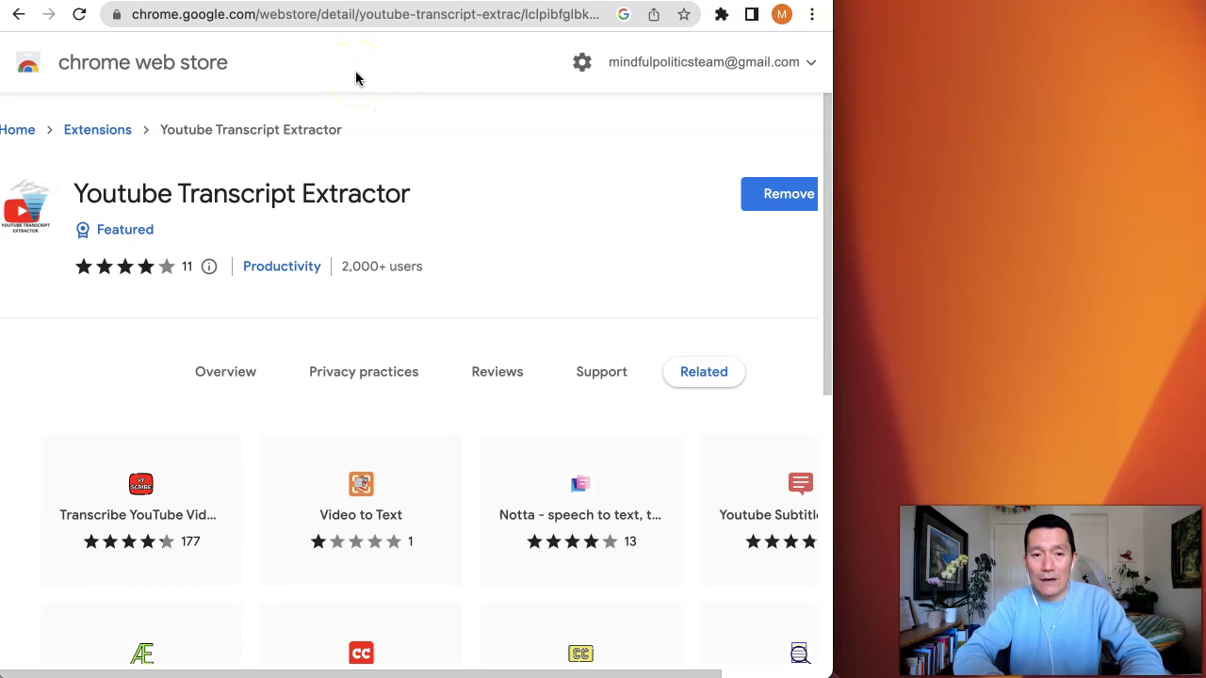
Open google.com in a new tab and decline the Ad Settings prompt
{"action": "key", "text": "ctrl+t"}
{"action": "type", "text": "google.com"}
{"action": "left_click", "coordinate": [384, 75]}
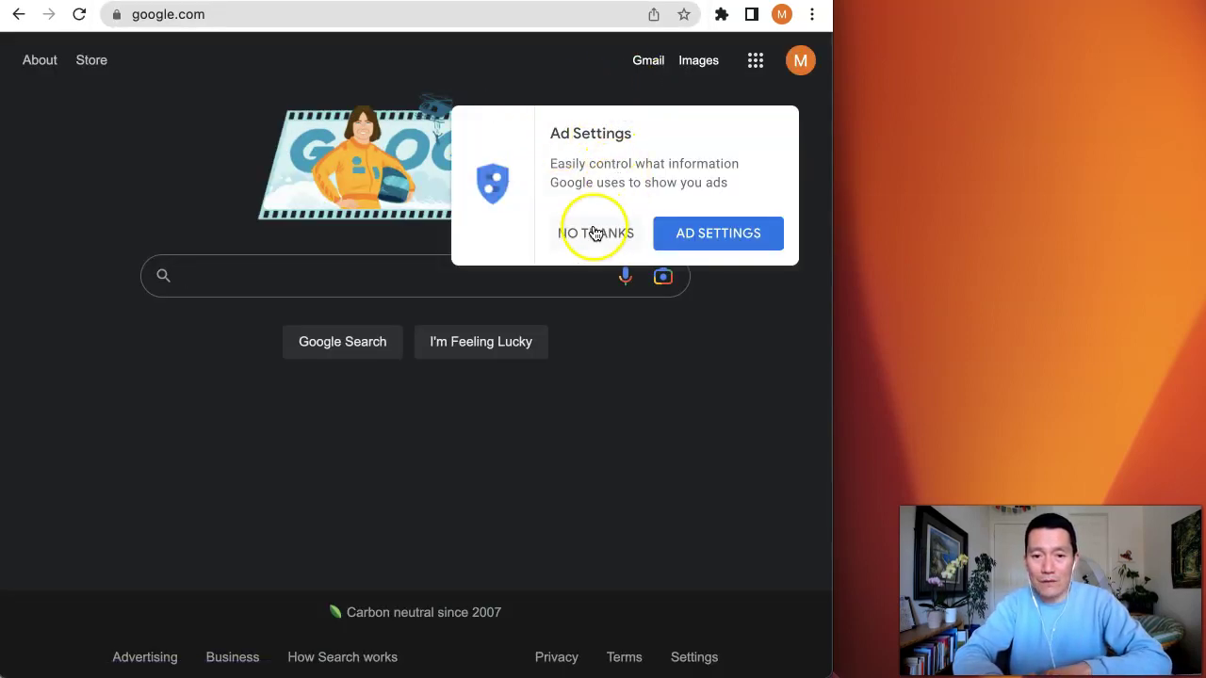
{"action": "left_click", "coordinate": [595, 233]}
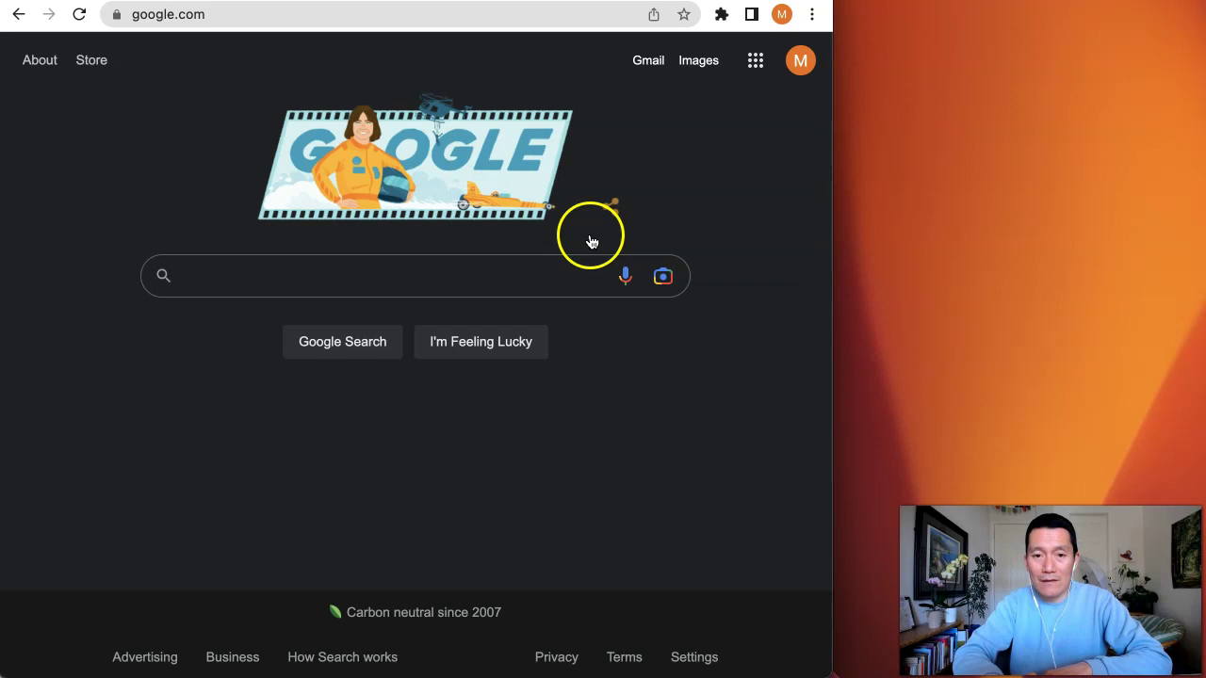
Set Youtube Transcript Extractor's site data access to When You Click the Extension, reload the page and decline the Google Account settings prompt
{"action": "left_click", "coordinate": [723, 16]}
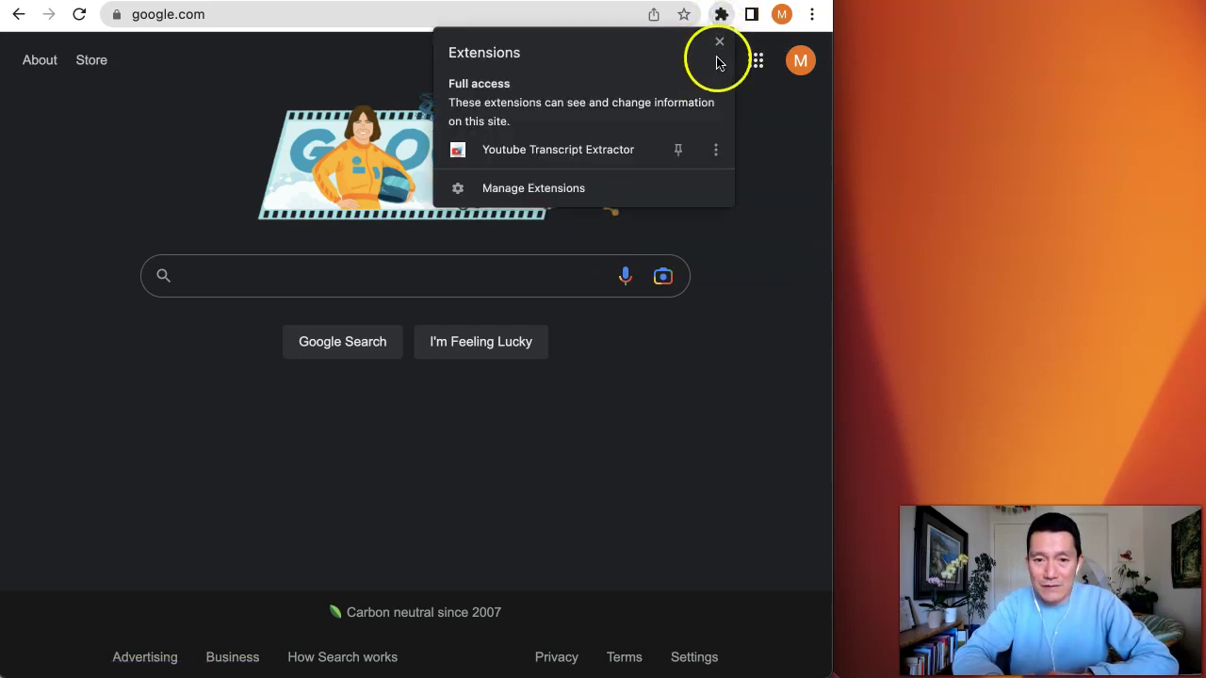
{"action": "left_click", "coordinate": [715, 159]}
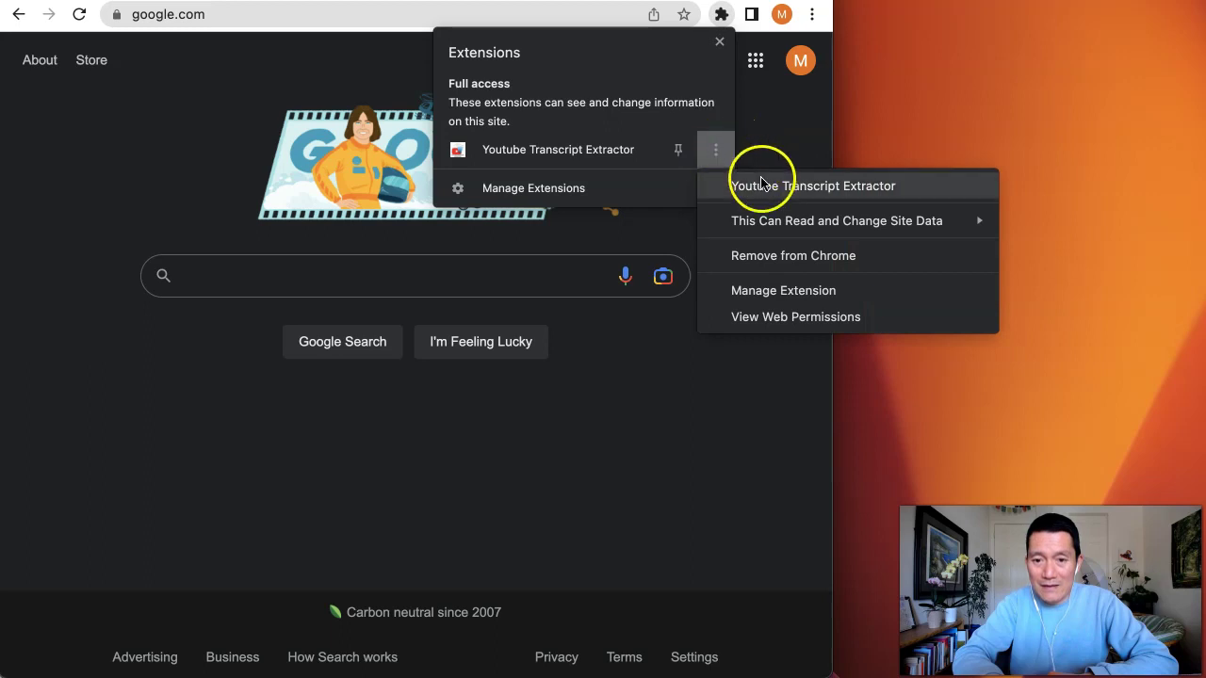
{"action": "mouse_move", "coordinate": [765, 227]}
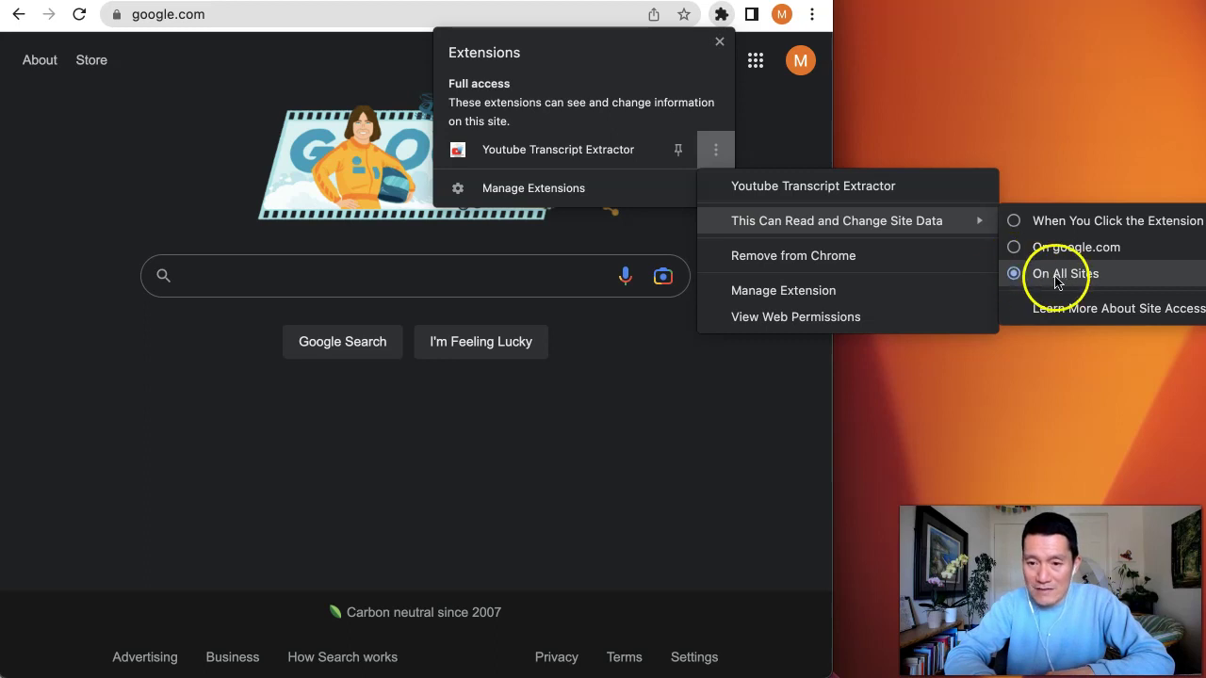
{"action": "left_click", "coordinate": [1033, 222]}
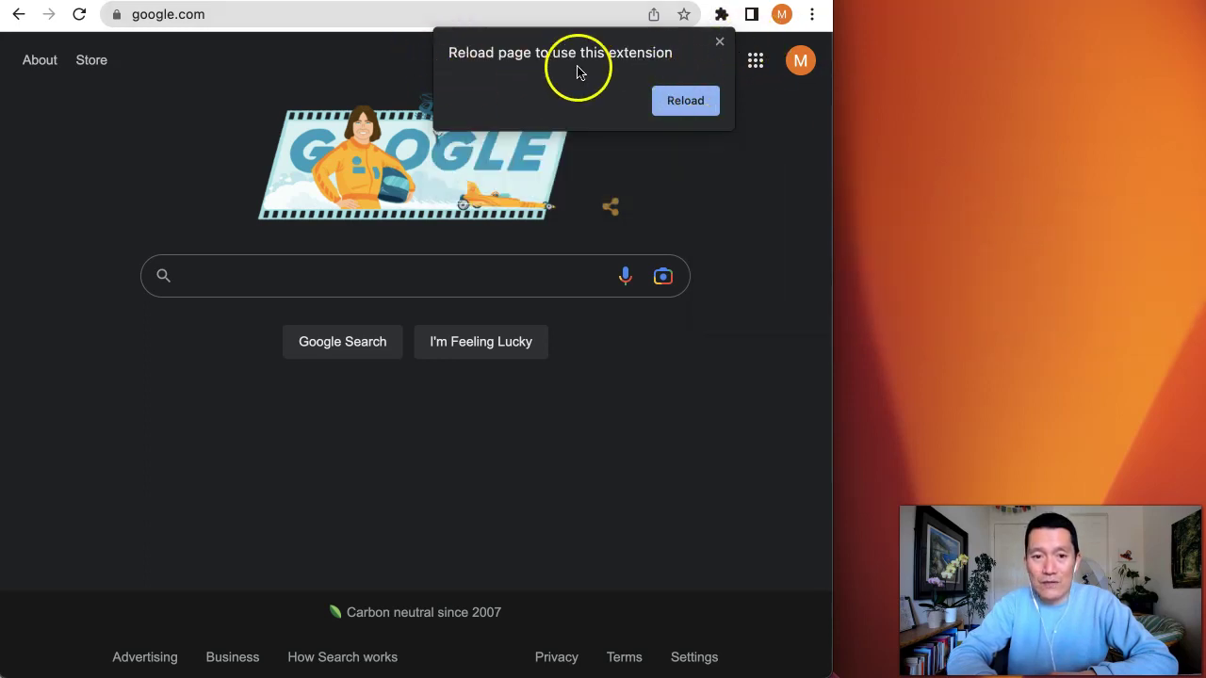
{"action": "left_click", "coordinate": [684, 105]}
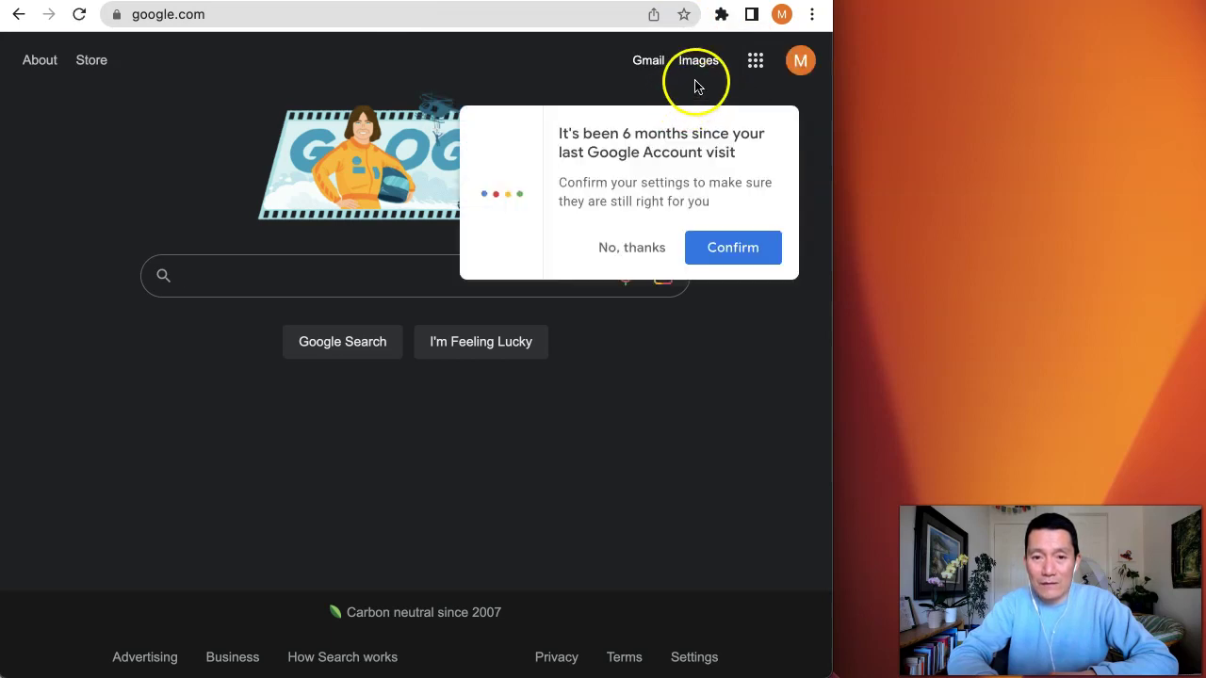
{"action": "left_click", "coordinate": [633, 247]}
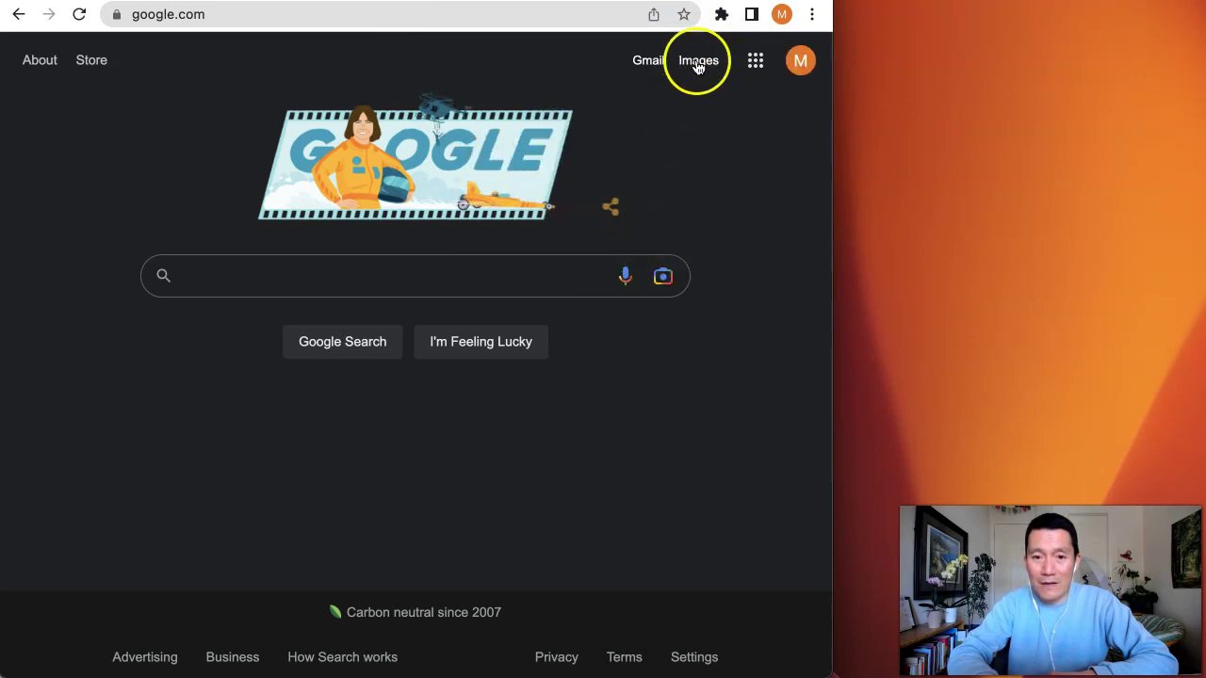
Review Youtube Transcript Extractor's access status and available options on google.com
{"action": "left_click", "coordinate": [720, 16]}
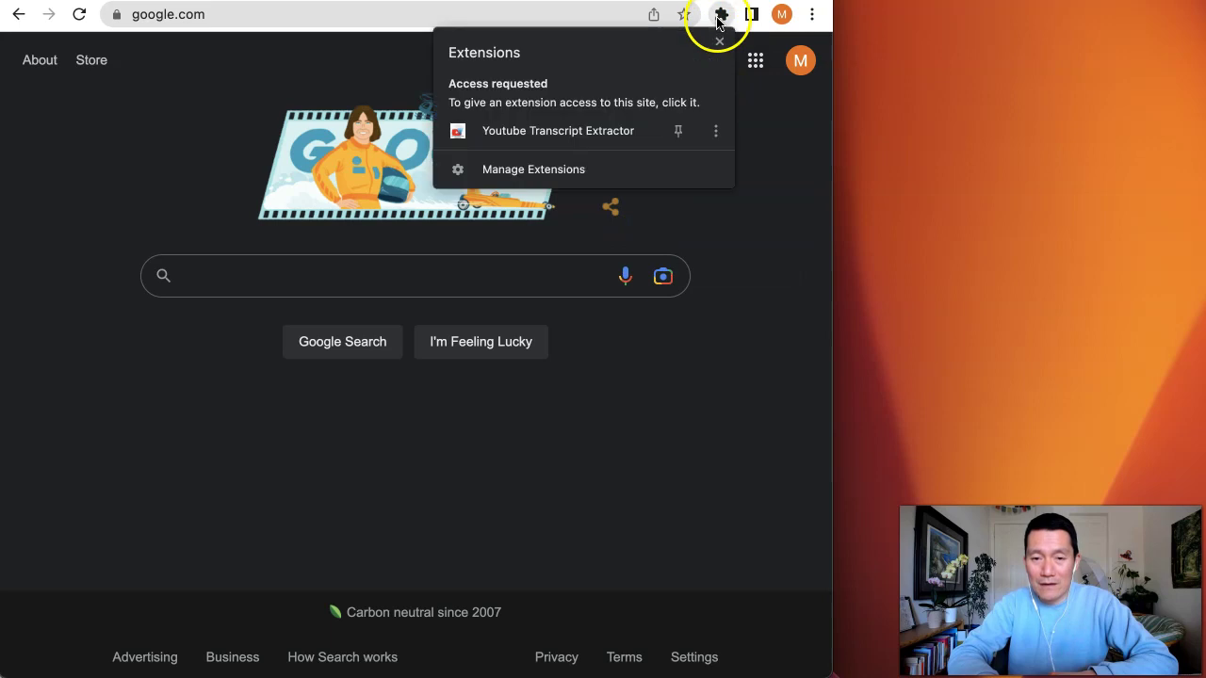
{"action": "left_click", "coordinate": [716, 131]}
{"action": "mouse_move", "coordinate": [821, 210]}
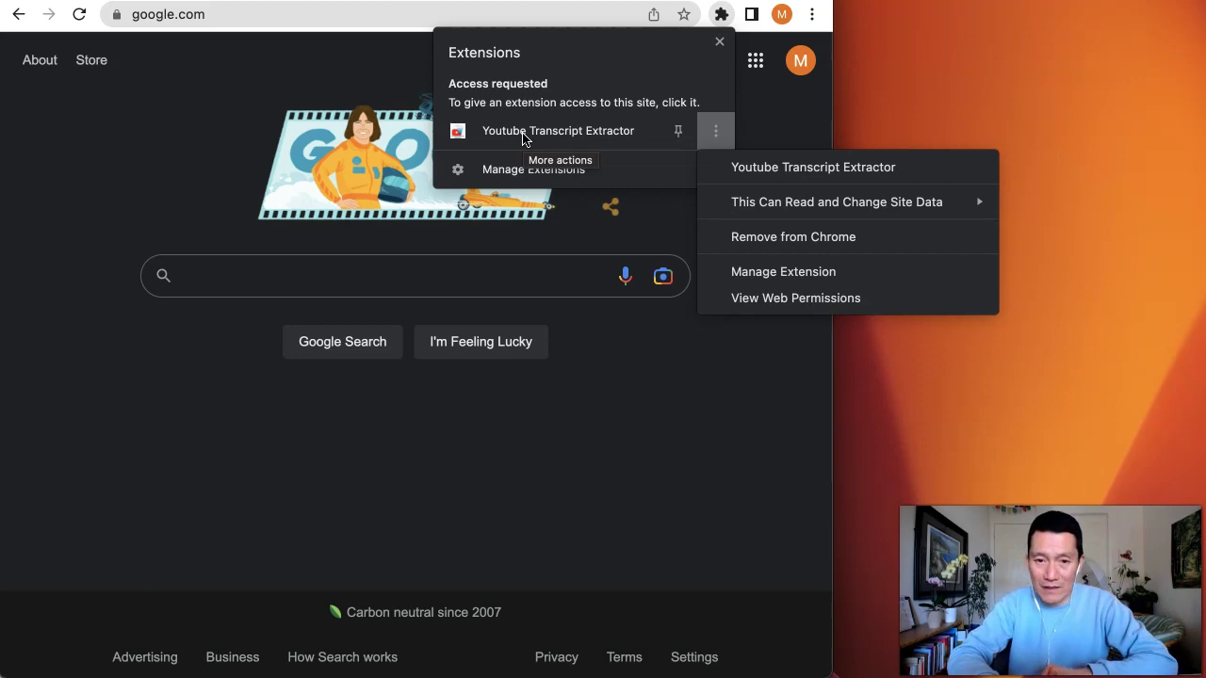
{"action": "left_click", "coordinate": [603, 372]}
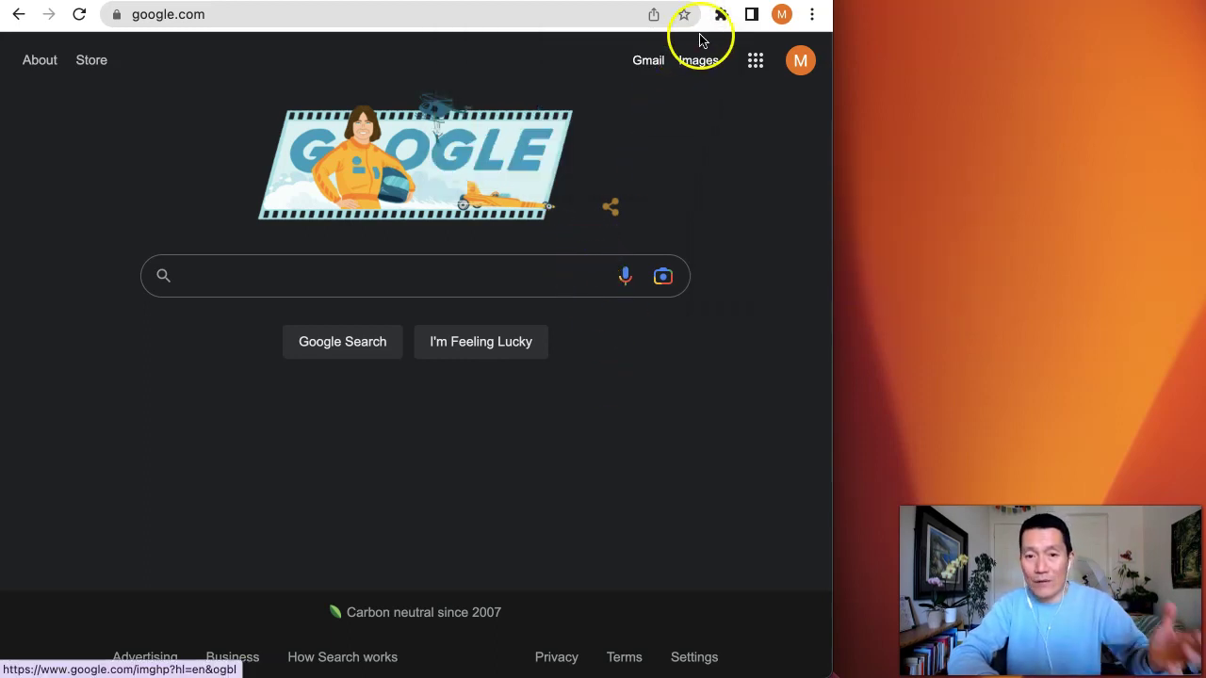
Pin the Youtube Transcript Extractor extension so it stays directly accessible in the browser
{"action": "left_click", "coordinate": [722, 15]}
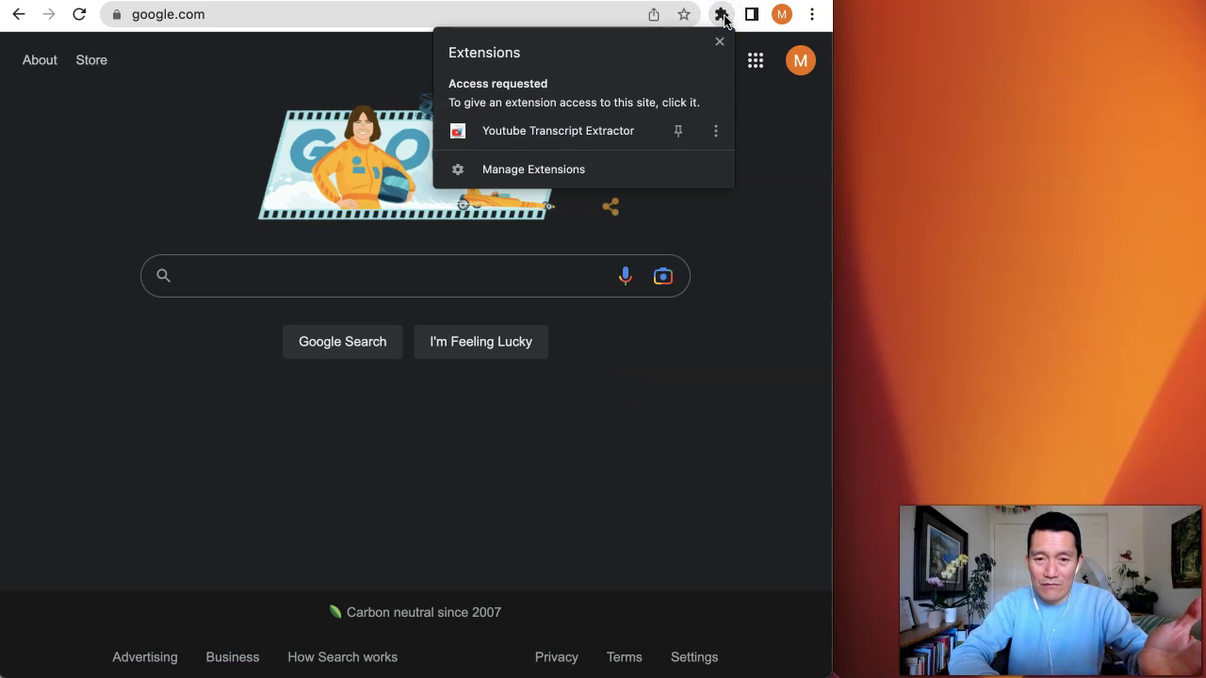
{"action": "left_click", "coordinate": [677, 135]}
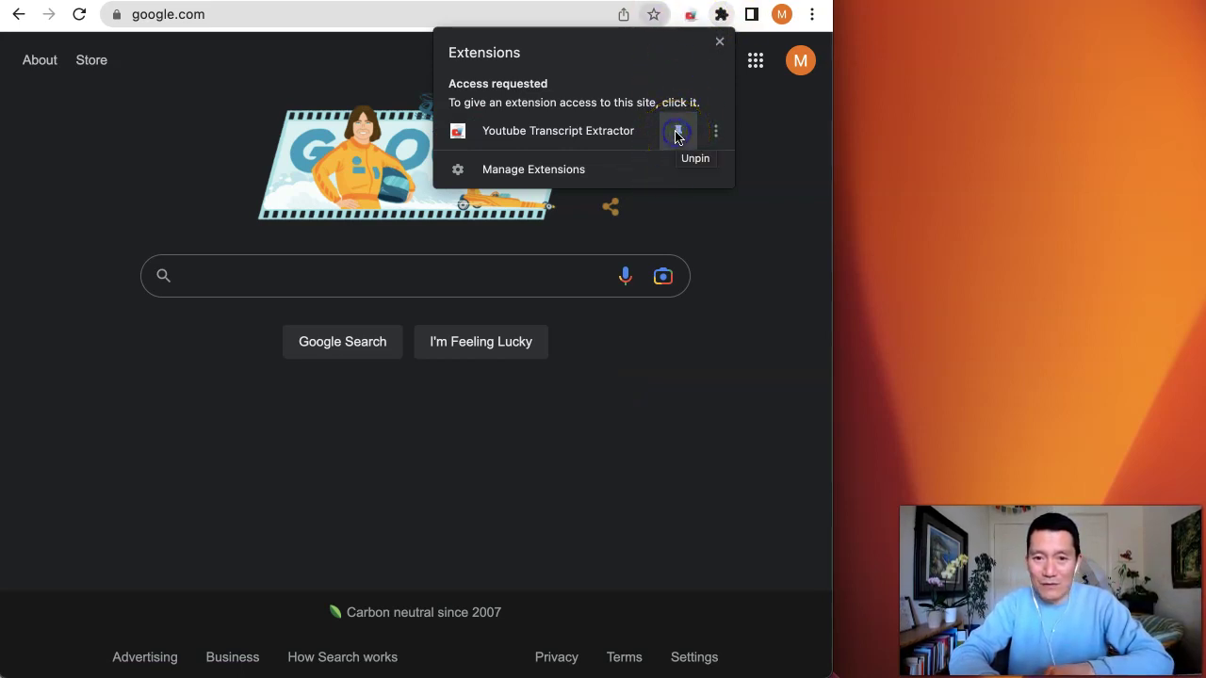
{"action": "left_click", "coordinate": [719, 239]}
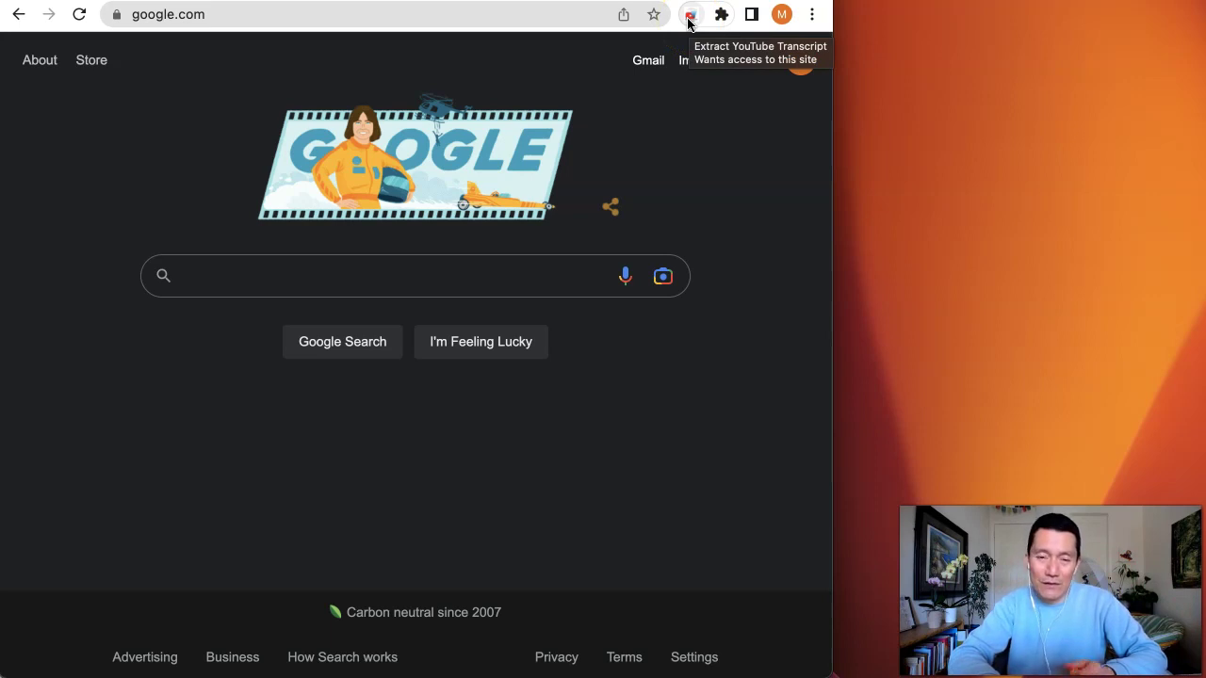
Run the pinned transcript extension on google.com to grant it access, and accept its dialogs
{"action": "left_click", "coordinate": [688, 16]}
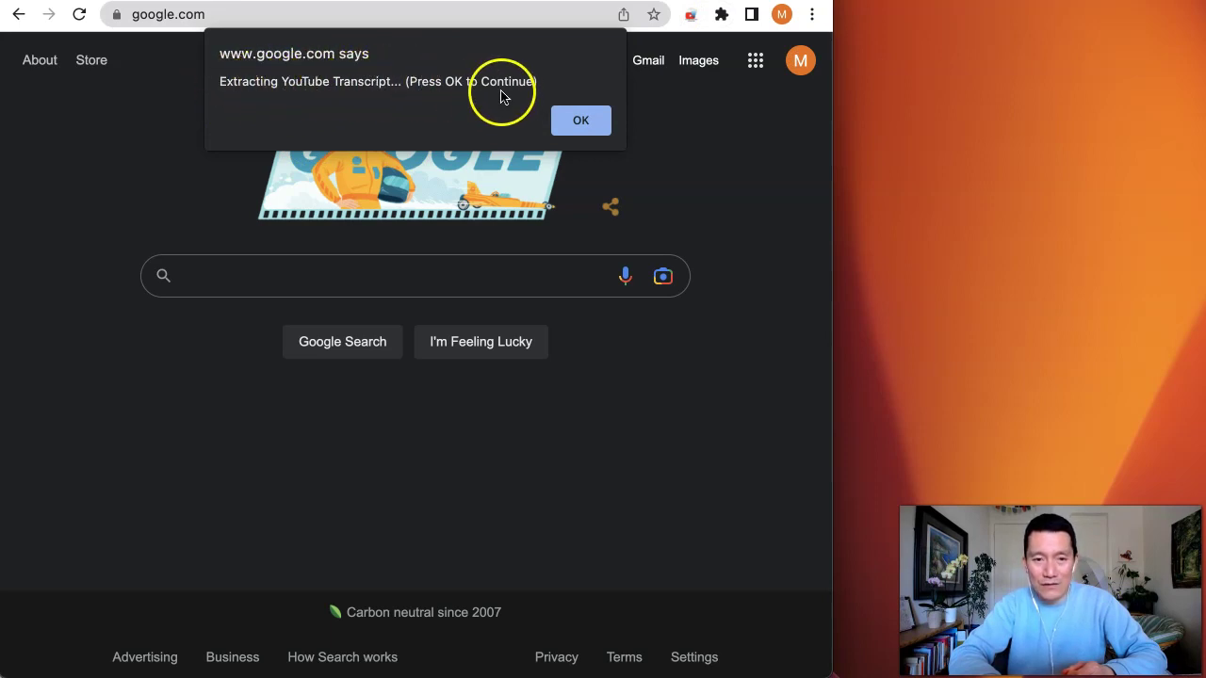
{"action": "left_click", "coordinate": [585, 129]}
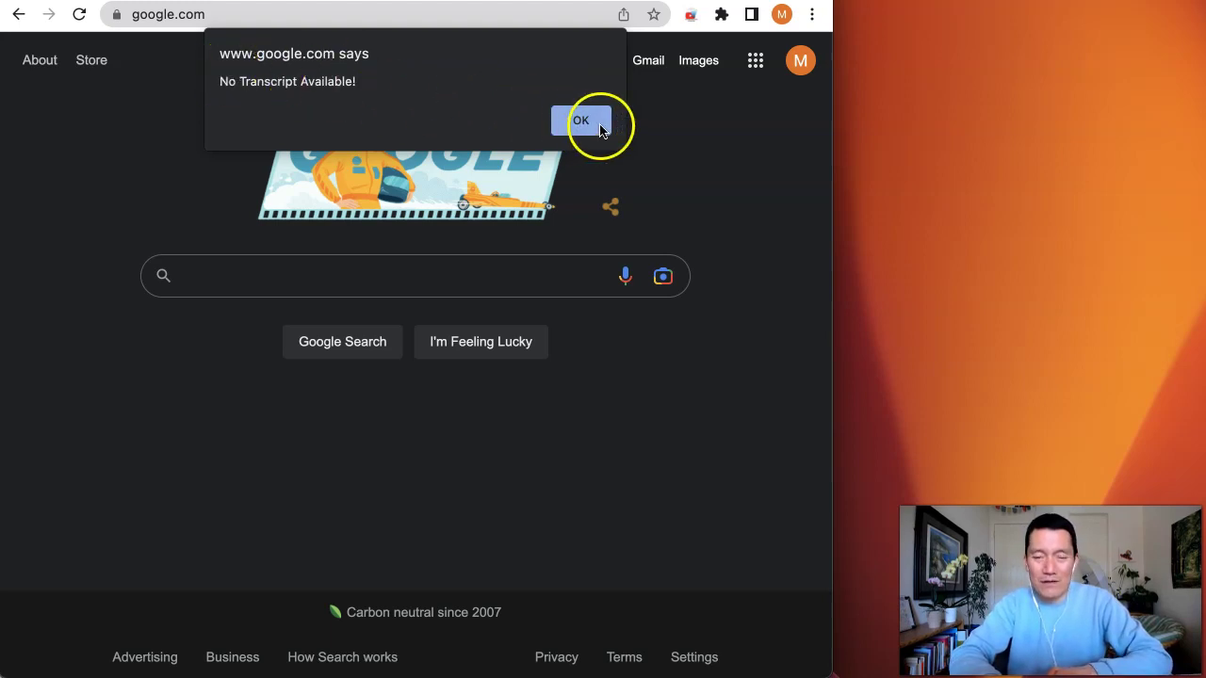
{"action": "left_click", "coordinate": [600, 129]}
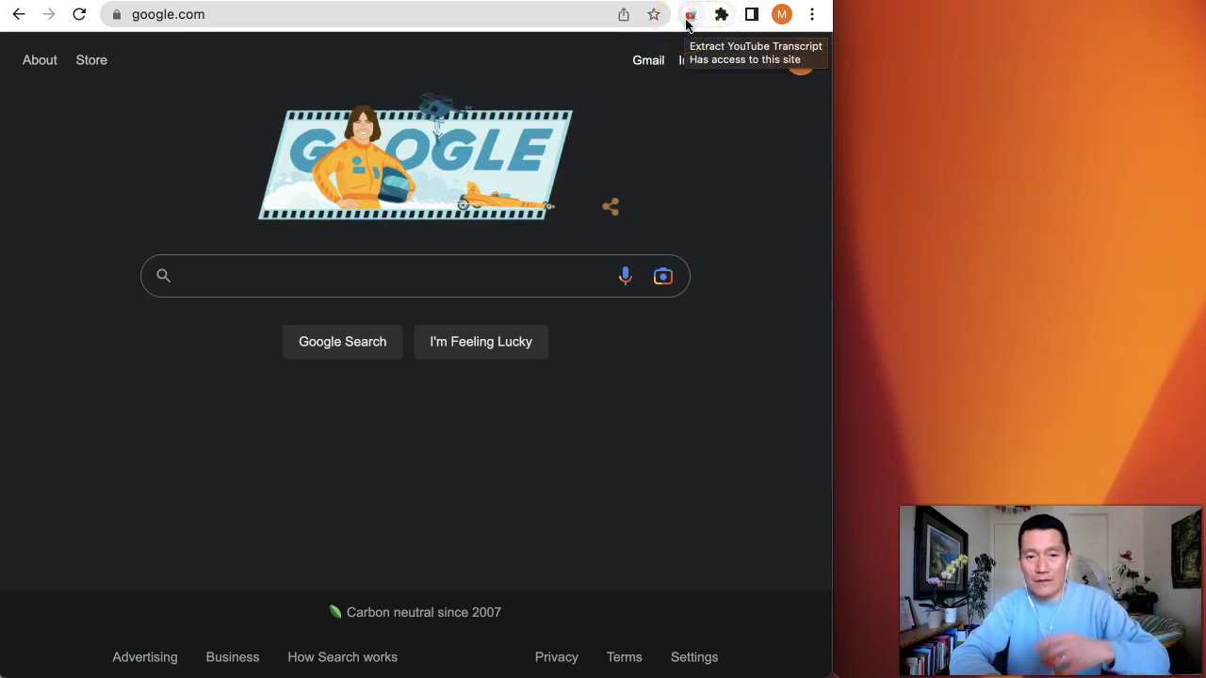
{"action": "left_click", "coordinate": [732, 156]}
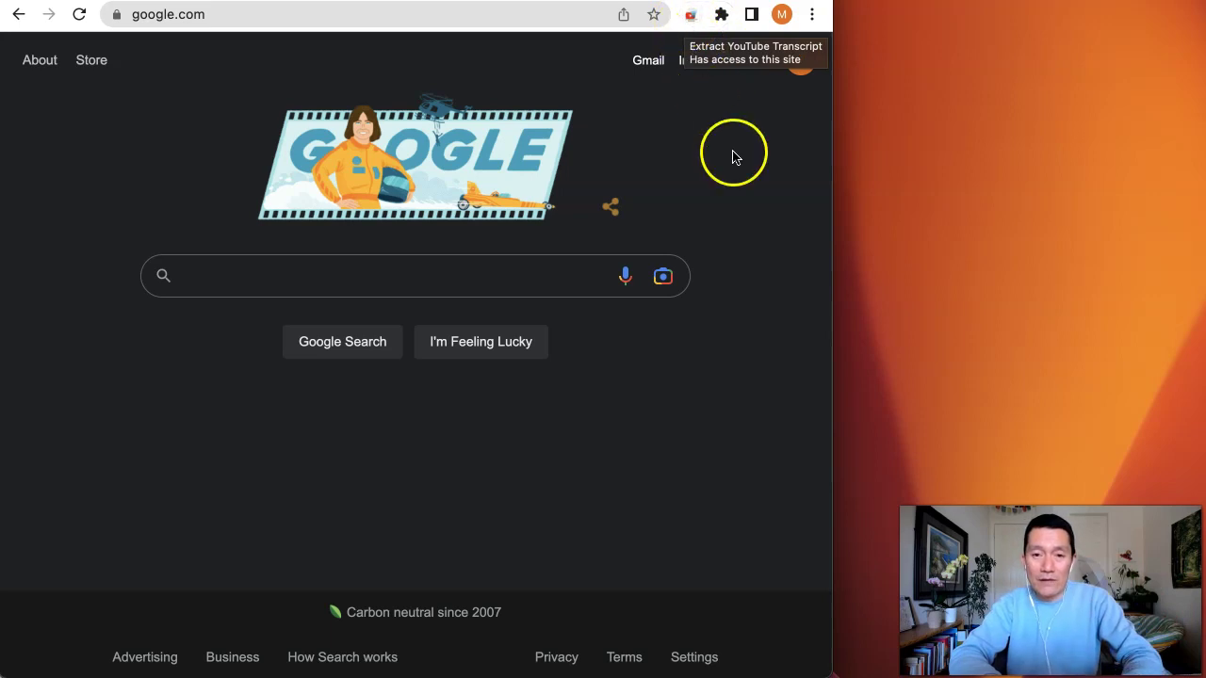
Open yahoo.com in a new tab
{"action": "key", "text": "super+t"}
{"action": "type", "text": "yahoo"}
{"action": "type", "text": ".c"}
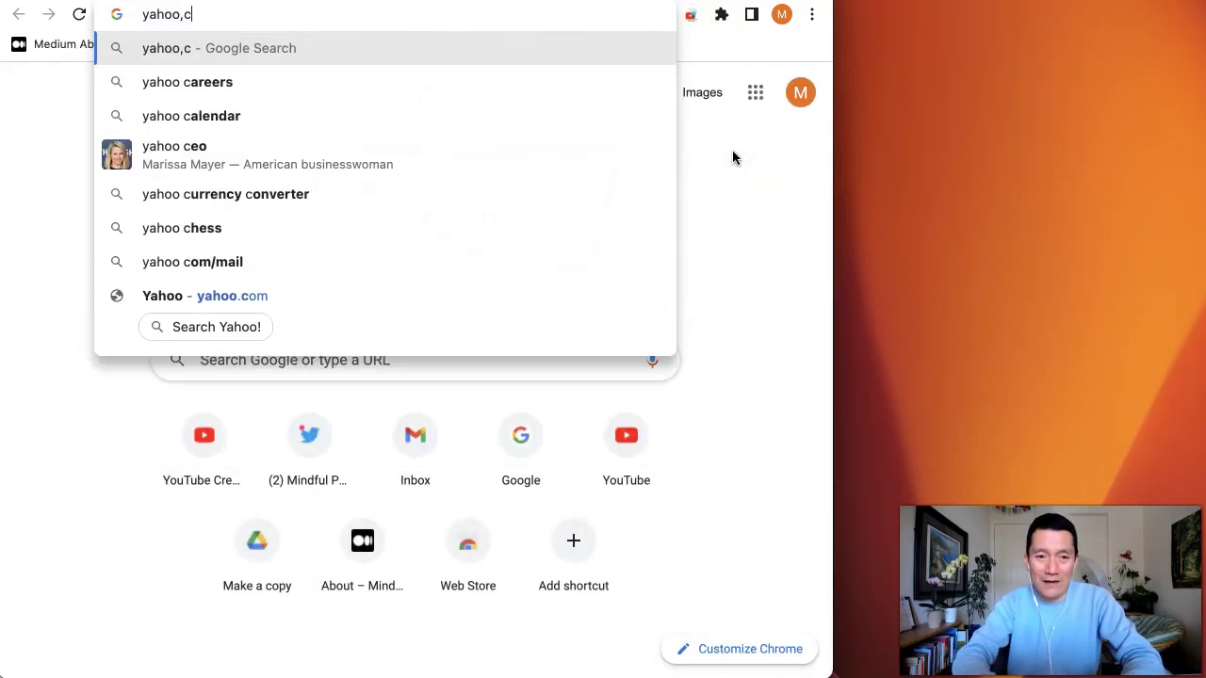
{"action": "type", "text": "om"}
{"action": "key", "text": "Return"}
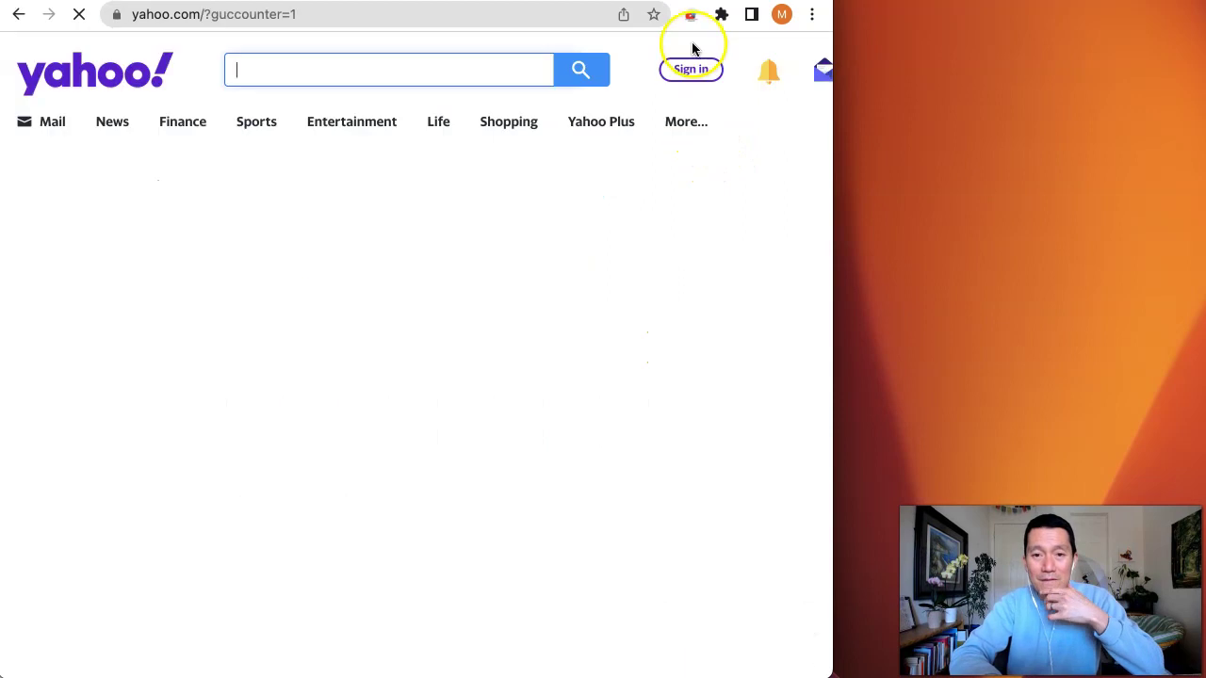